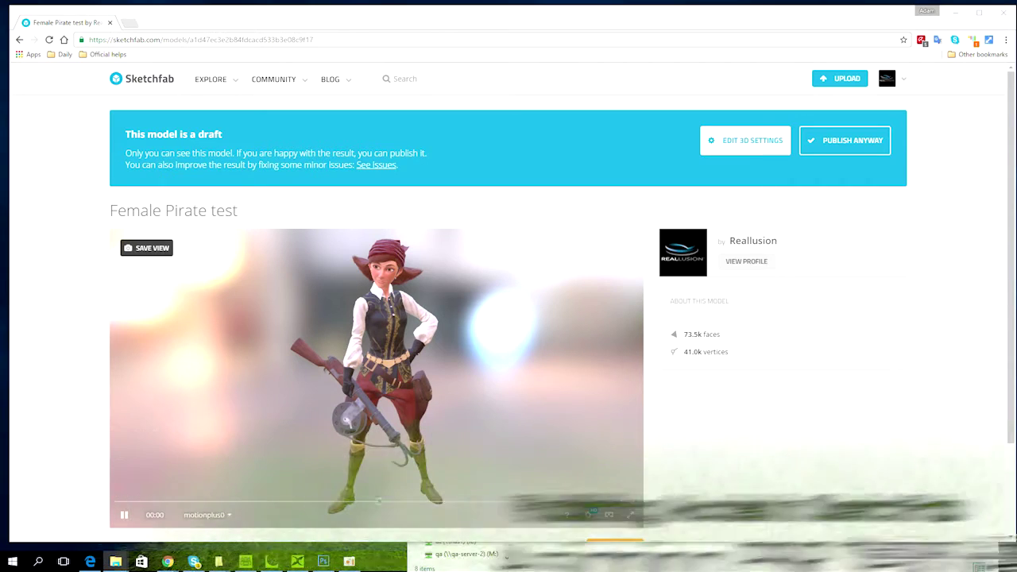
Step: Place the File Explorer window showing the texture folder over the right half of the Female Pirate test page
mouse_move(636, 561)
left_mouse_down()
mouse_move(646, 557)
mouse_move(678, 167)
mouse_move(615, 220)
mouse_move(653, 229)
left_mouse_up()
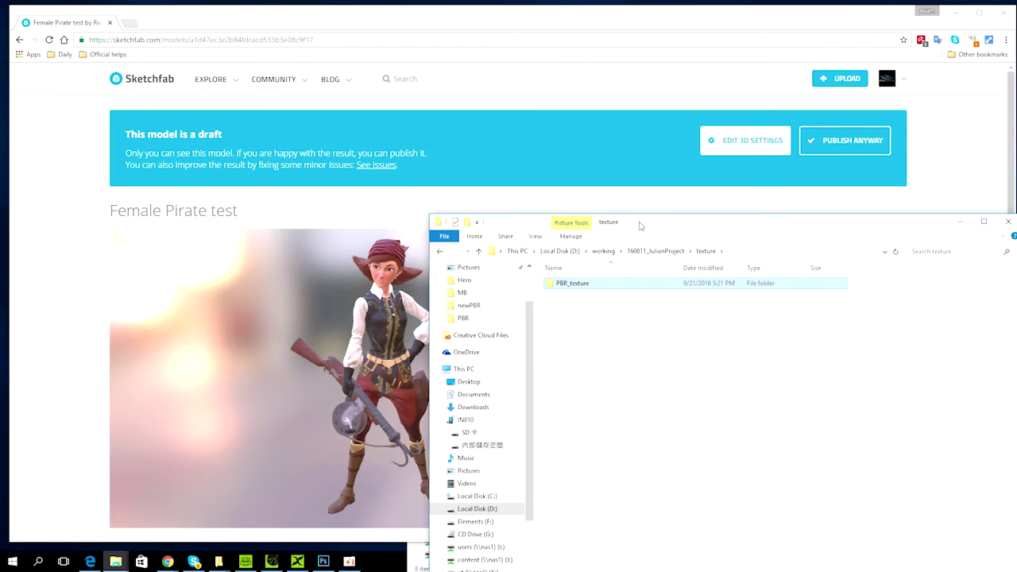
Step: Open the PBR_texture folder, select its full path, and return to the Sketchfab model page
double_click(573, 284)
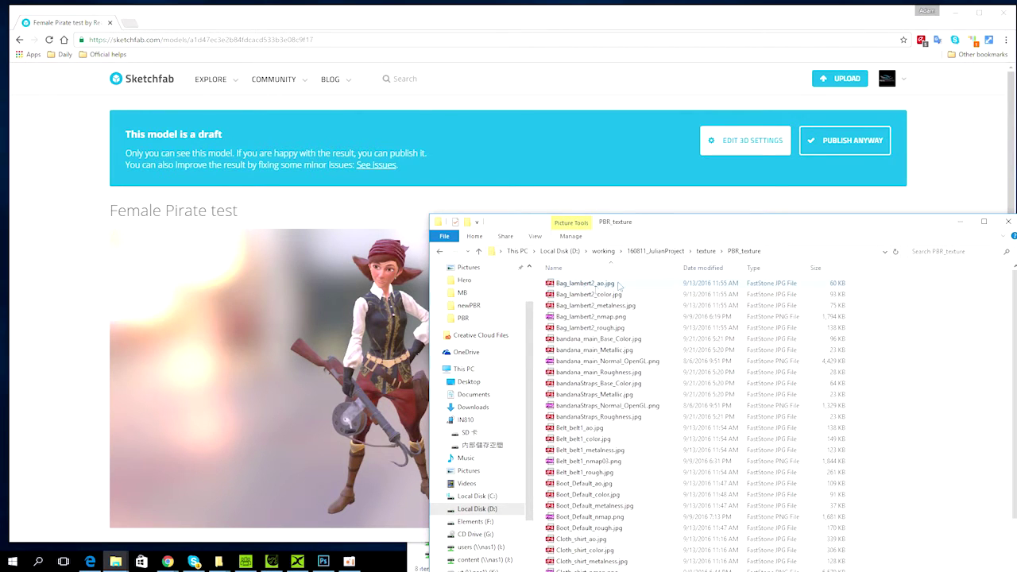
left_click(773, 253)
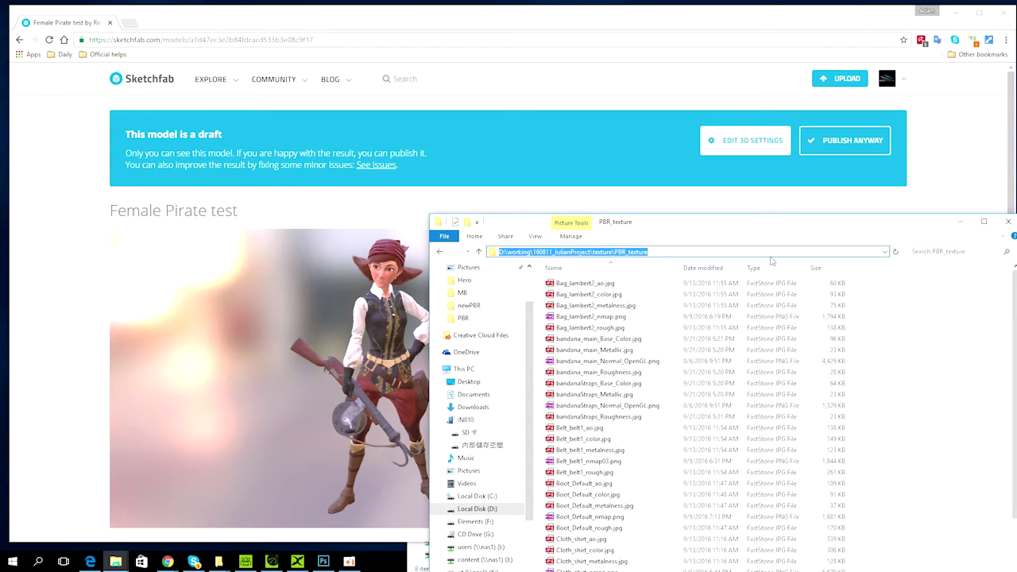
key("alt+Tab")
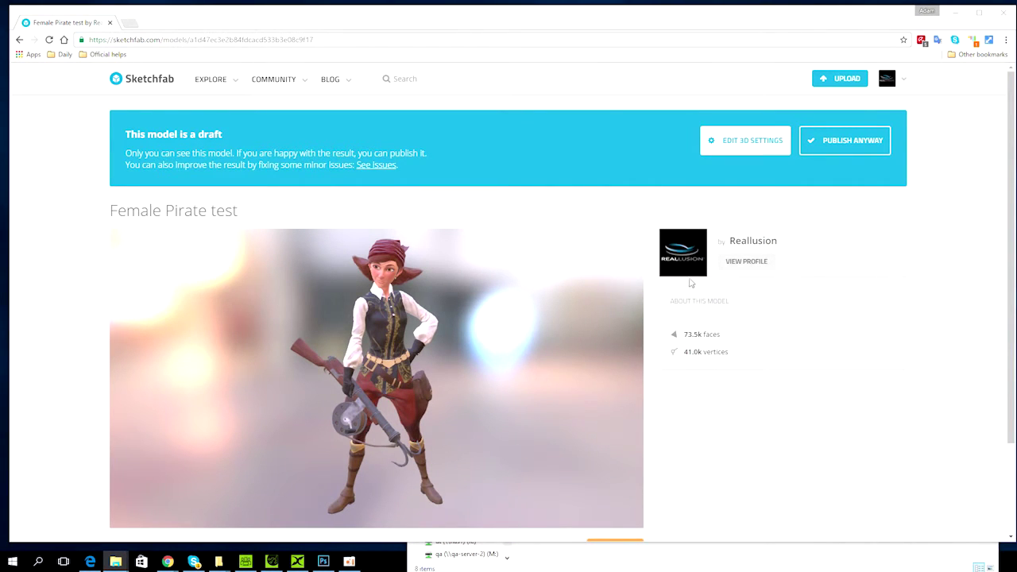
Step: Open the Female Pirate test's 3D settings editor on the Materials panel, showing Skin_Body
mouse_move(567, 525)
scroll(690, 481, "down", 2)
left_click(614, 443)
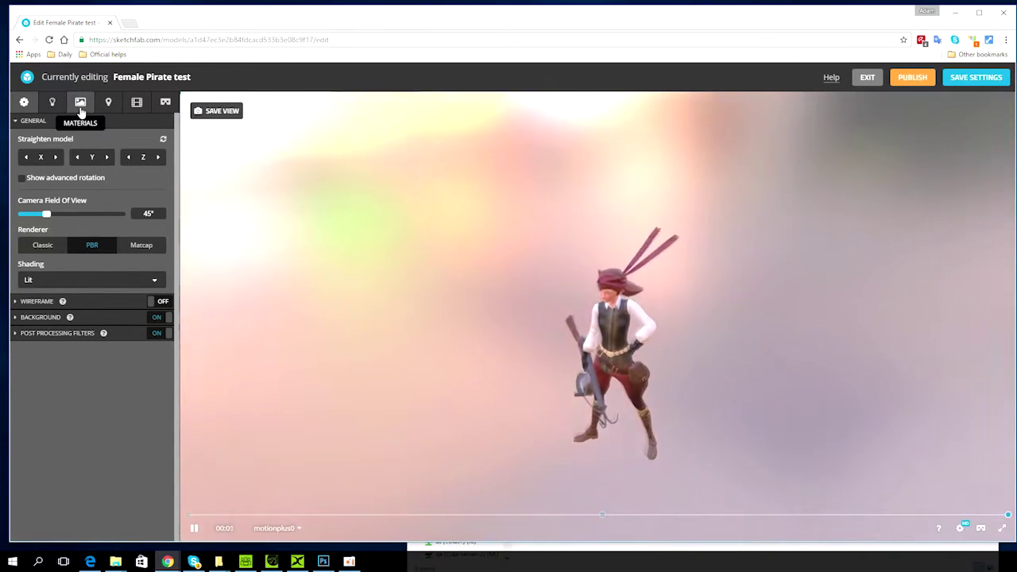
left_click(81, 103)
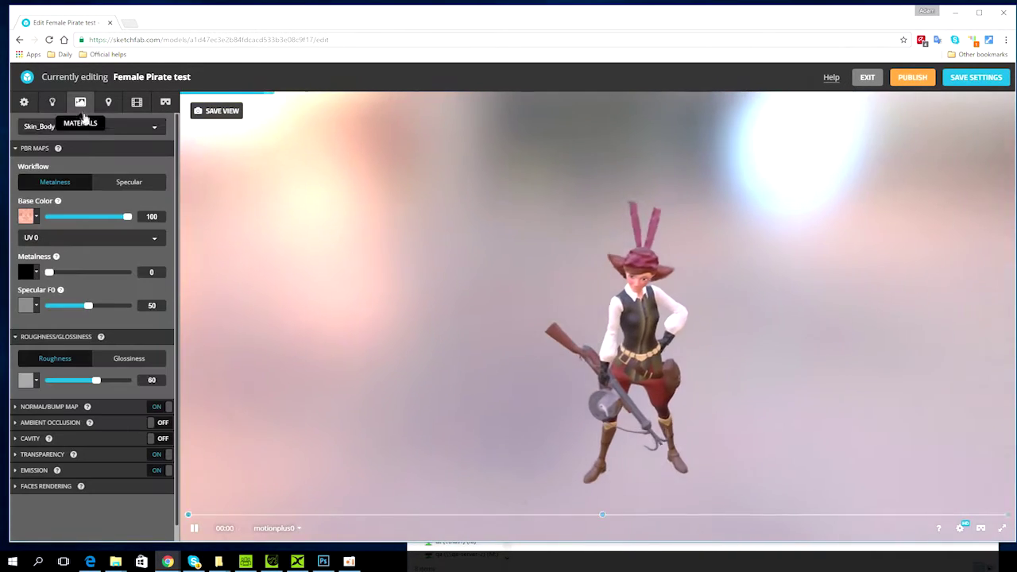
Step: Import Bag_lambert2_color.jpg from PBR_texture and apply it as bag3.001's base colour
left_click(112, 129)
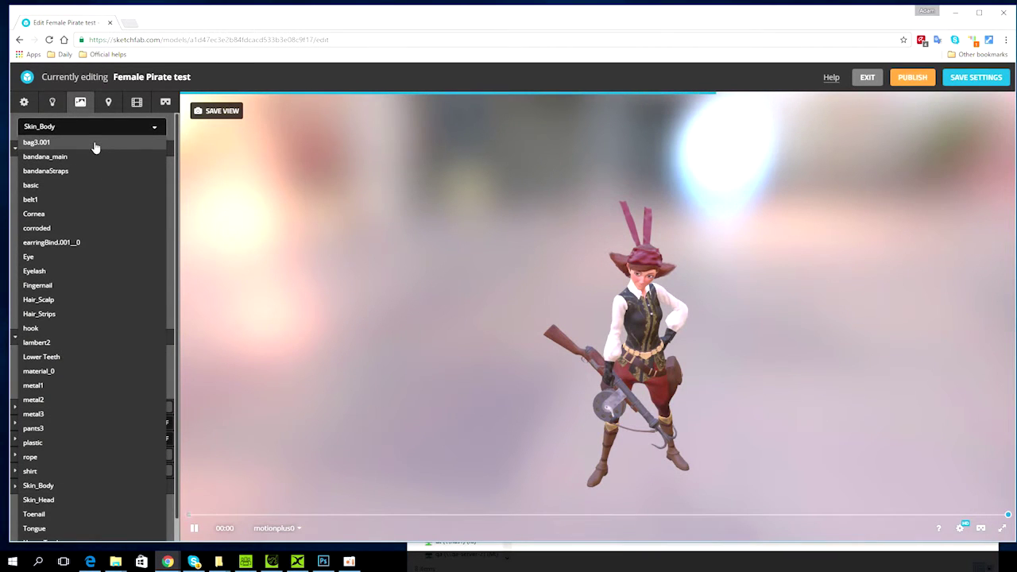
left_click(93, 147)
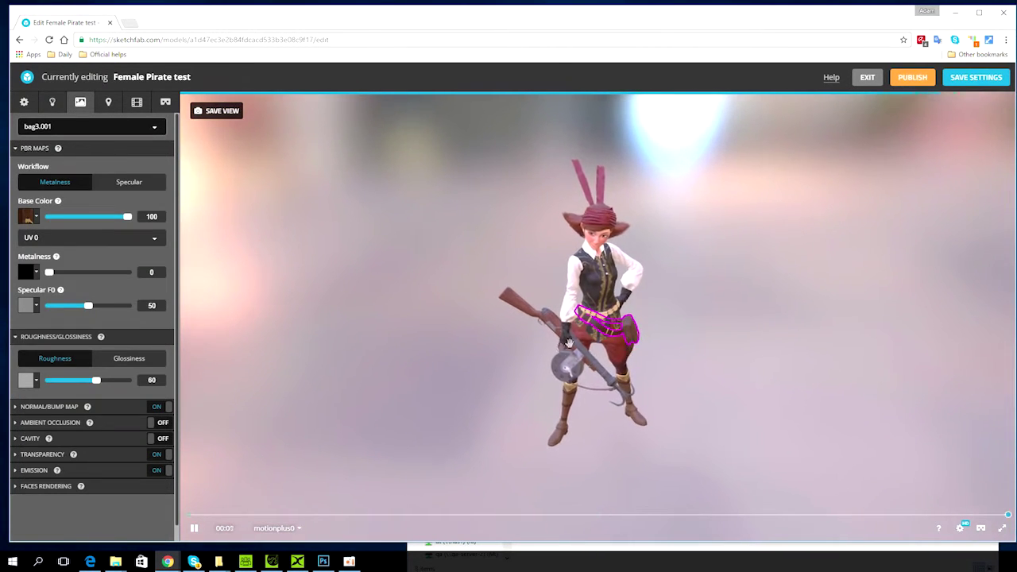
left_click(28, 218)
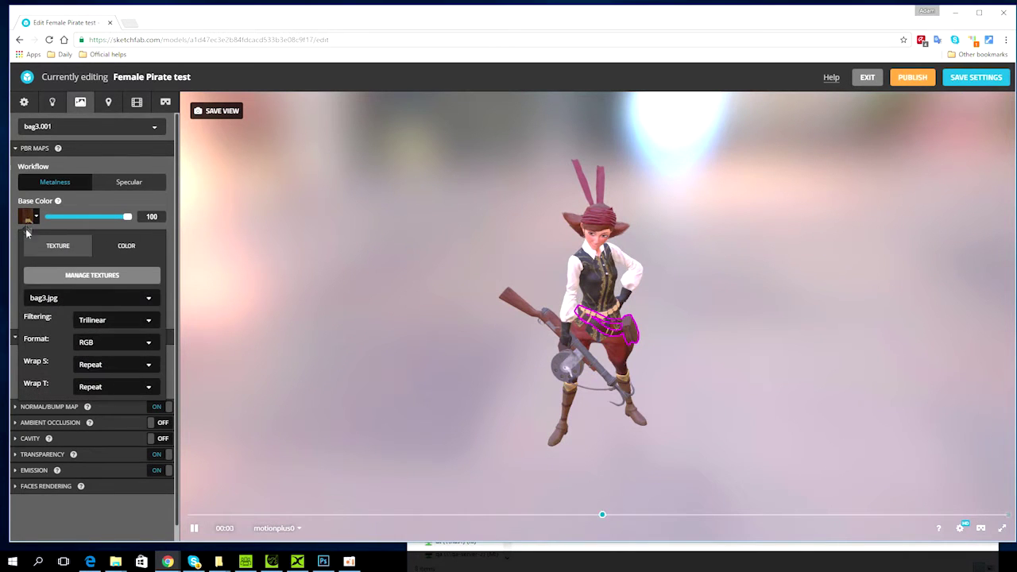
left_click(110, 278)
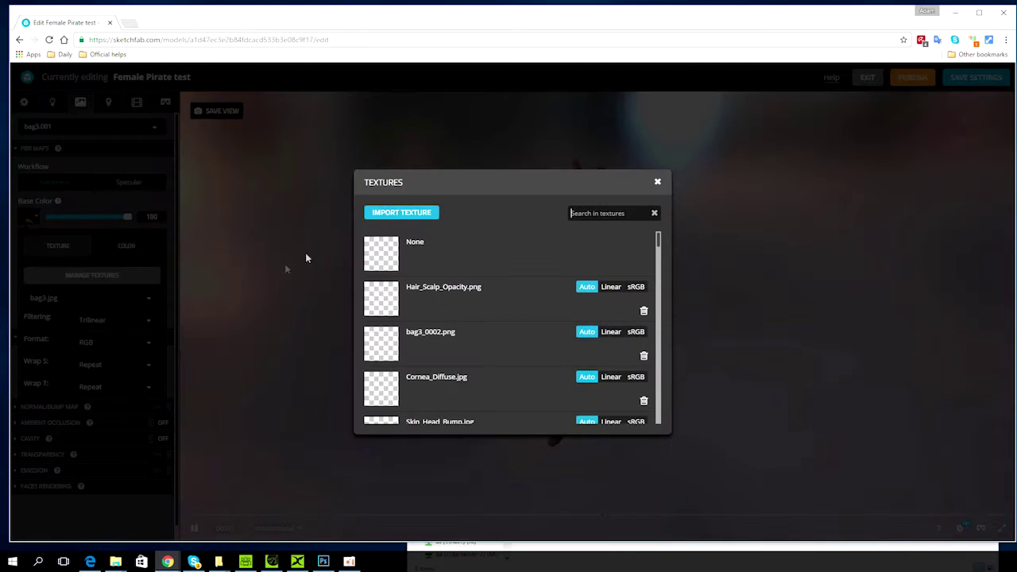
left_click(403, 215)
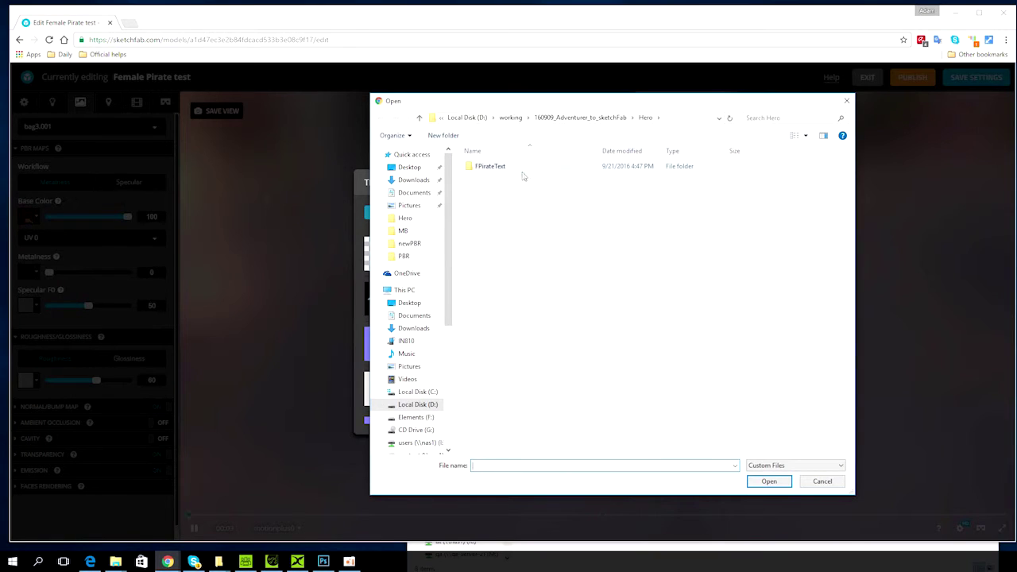
left_click(676, 118)
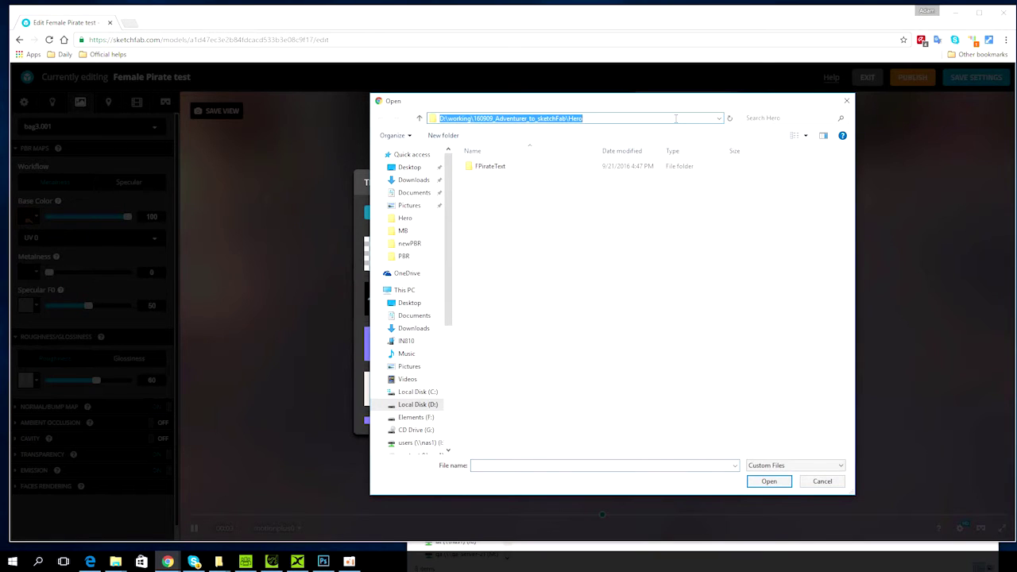
key("Return")
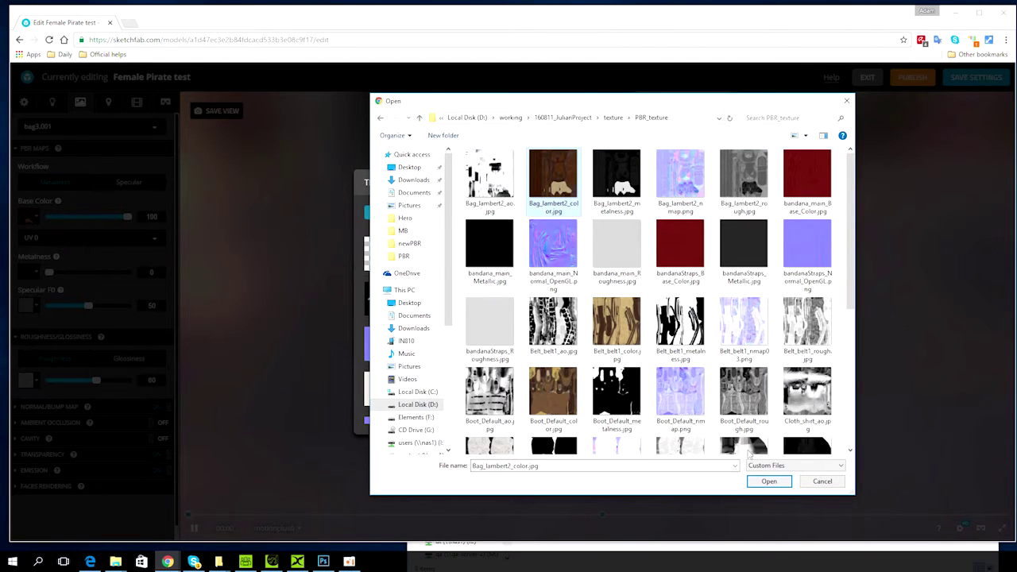
left_click(770, 481)
left_click(382, 412)
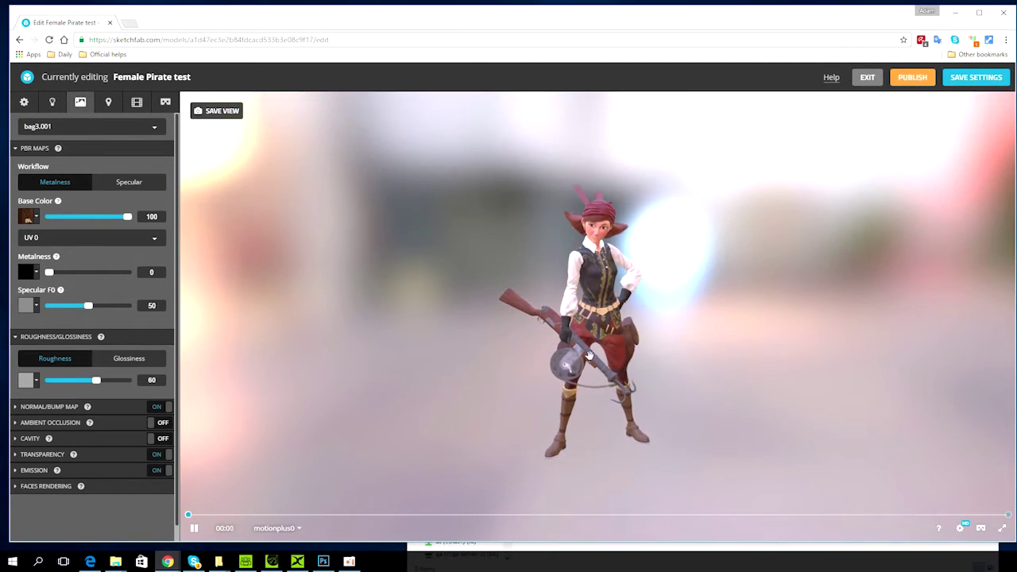
Step: Bring up the metalness texture options for bag3.001
scroll(611, 375, "up", 5)
scroll(610, 376, "up", 5)
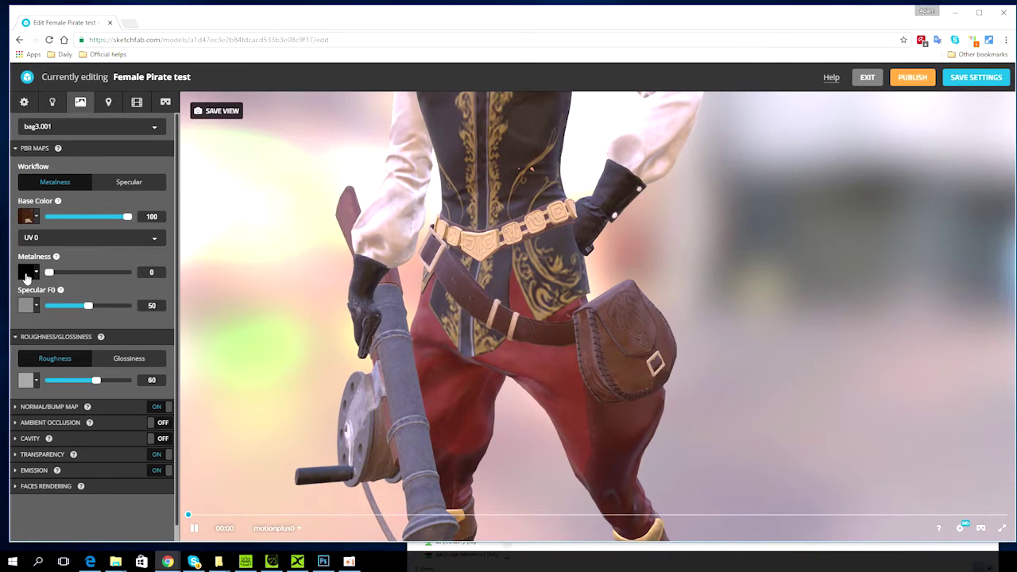
left_click(26, 273)
Step: Import Bag_lambert2_metalness.jpg and apply it as bag3.001's metalness map at 100
left_click(88, 306)
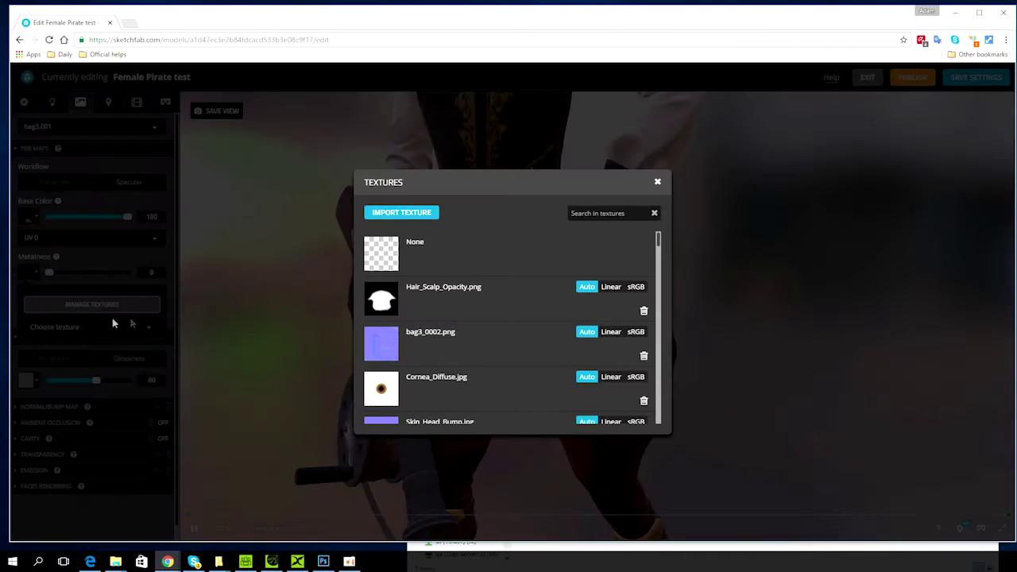
left_click(408, 216)
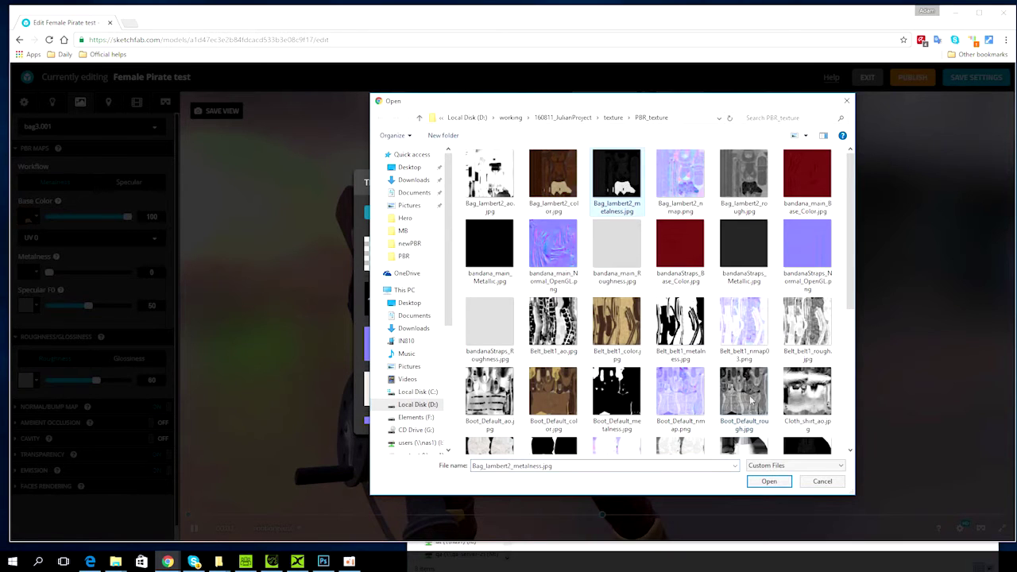
key("Return")
left_click(461, 407)
Step: Import Bag_lambert2_rough.jpg and apply it as bag3.001's roughness map at 100
left_click(27, 403)
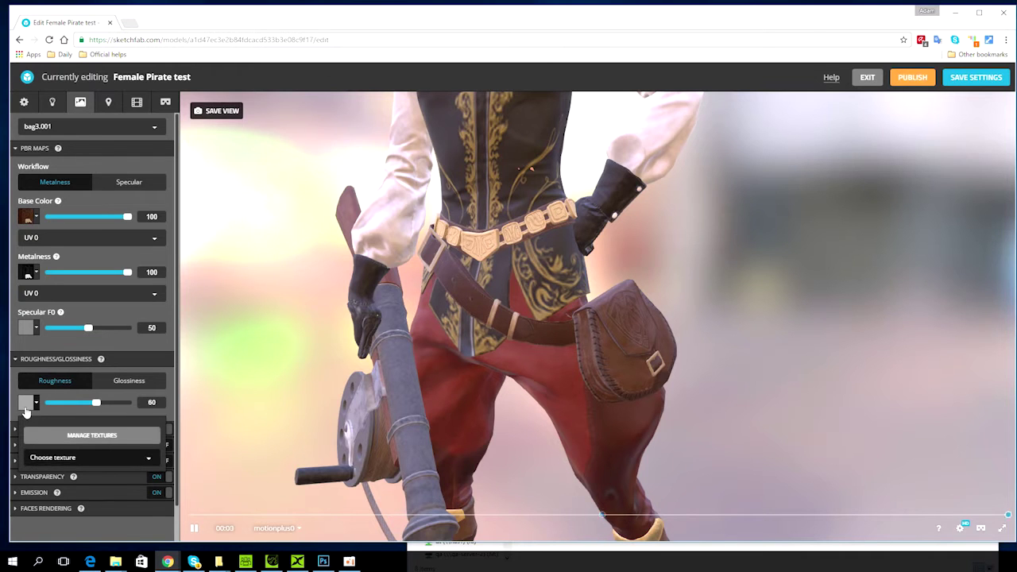
left_click(57, 436)
left_click(401, 213)
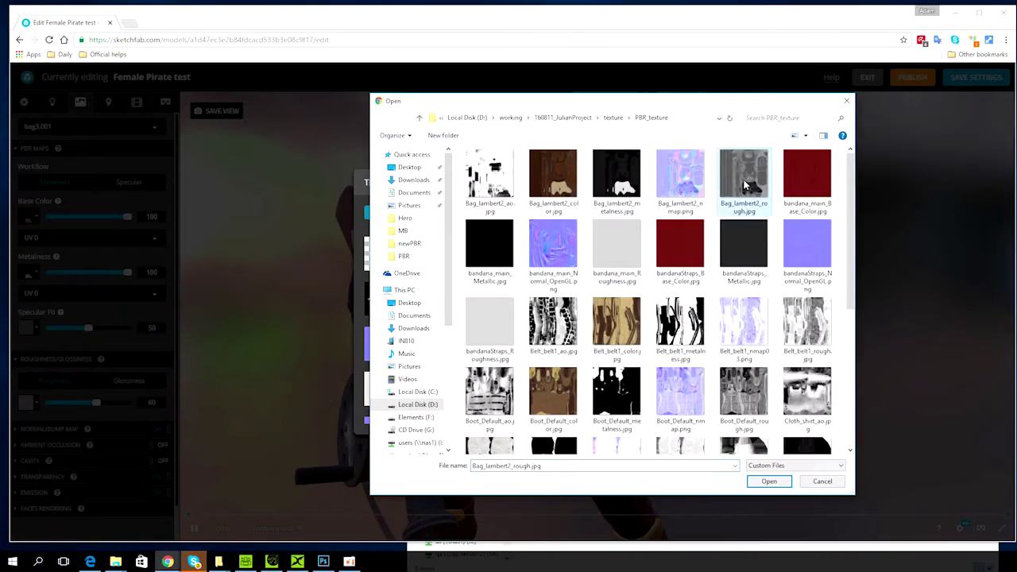
key("Return")
left_click(461, 402)
Step: Expand the Normal/Bump Map section of bag3.001
scroll(593, 369, "up", 3)
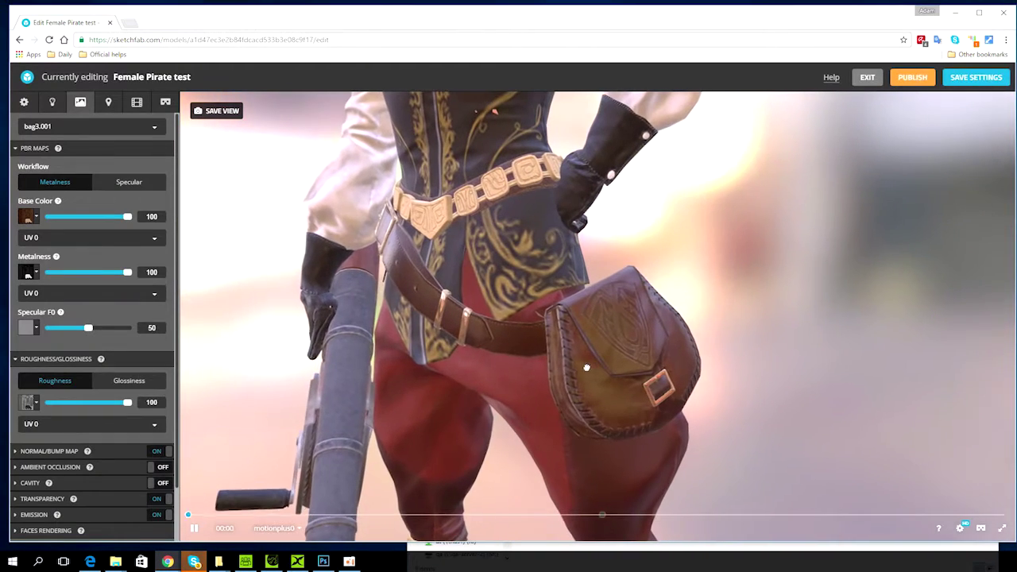
scroll(47, 397, "down", 1)
left_click(15, 392)
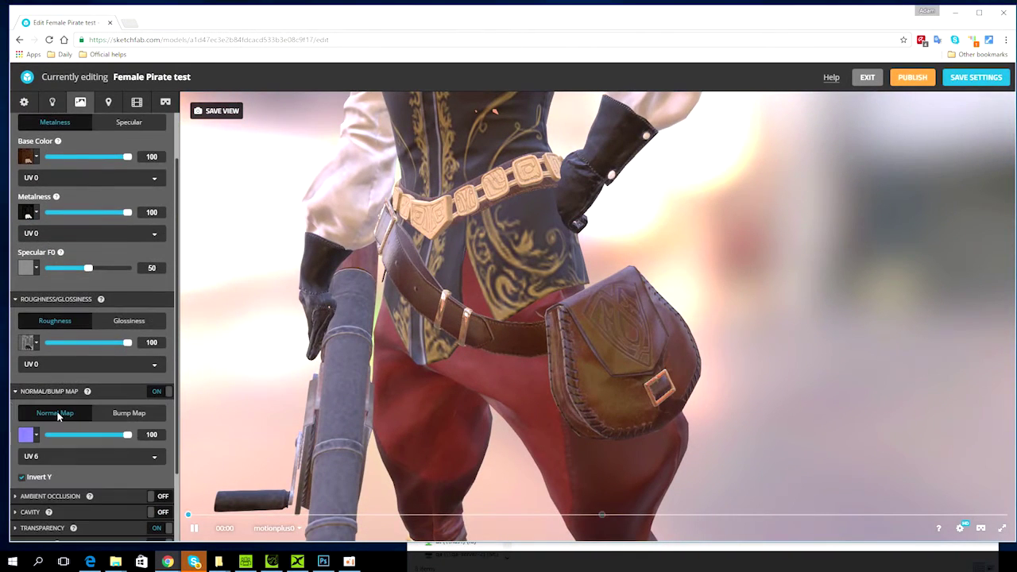
Step: Import a normal map for bag3.001 with Invert Y off, leaving Transparency and Emission off
left_click(26, 437)
left_click(92, 467)
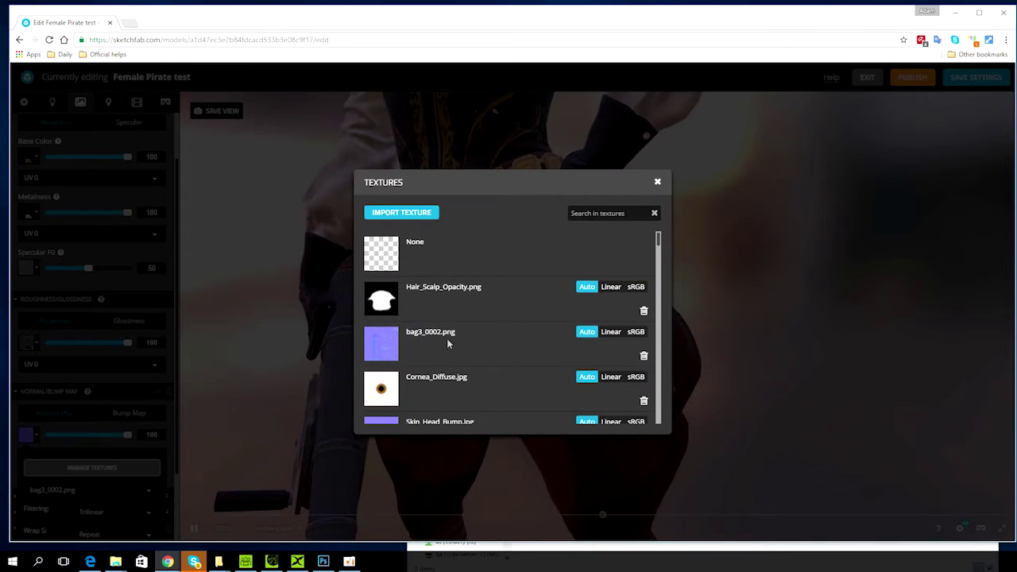
left_click(399, 215)
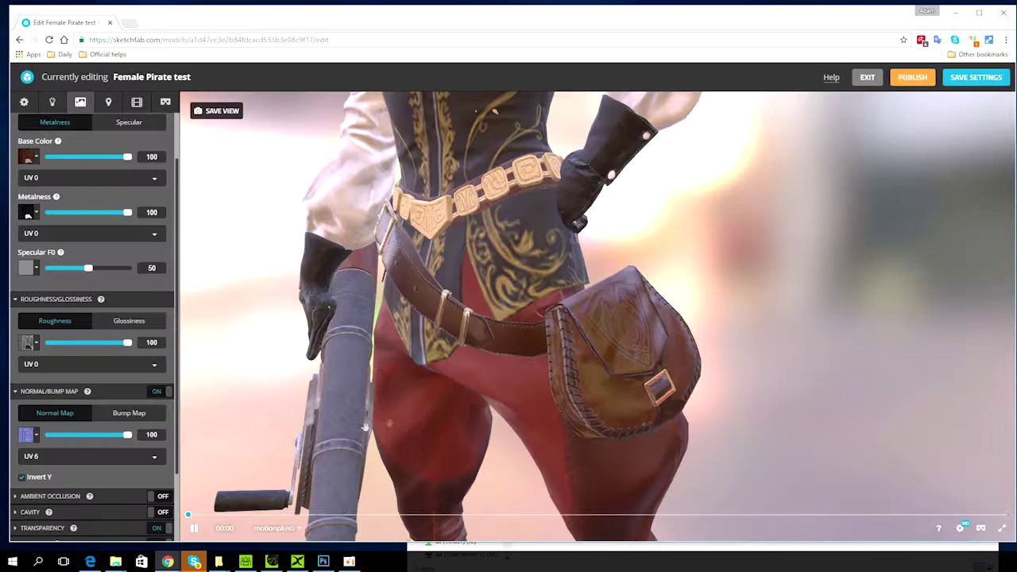
left_click(22, 478)
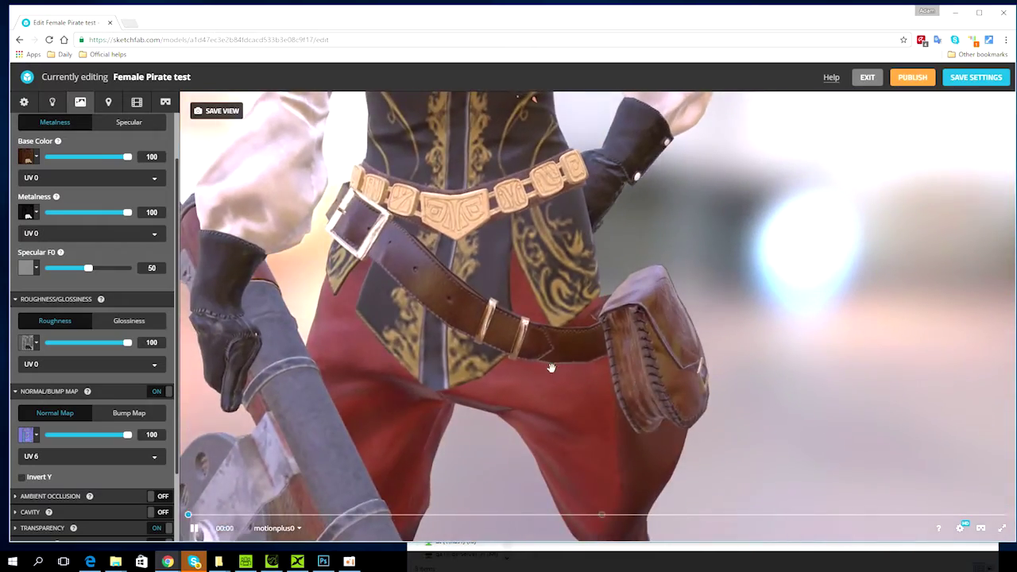
scroll(550, 364, "up", 5)
scroll(541, 395, "down", 4)
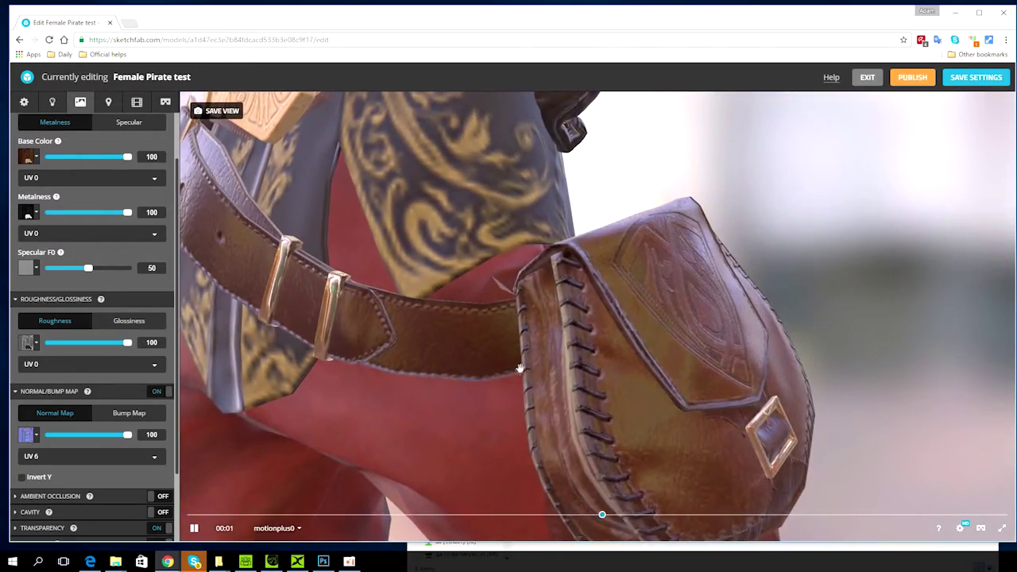
scroll(600, 353, "down", 5)
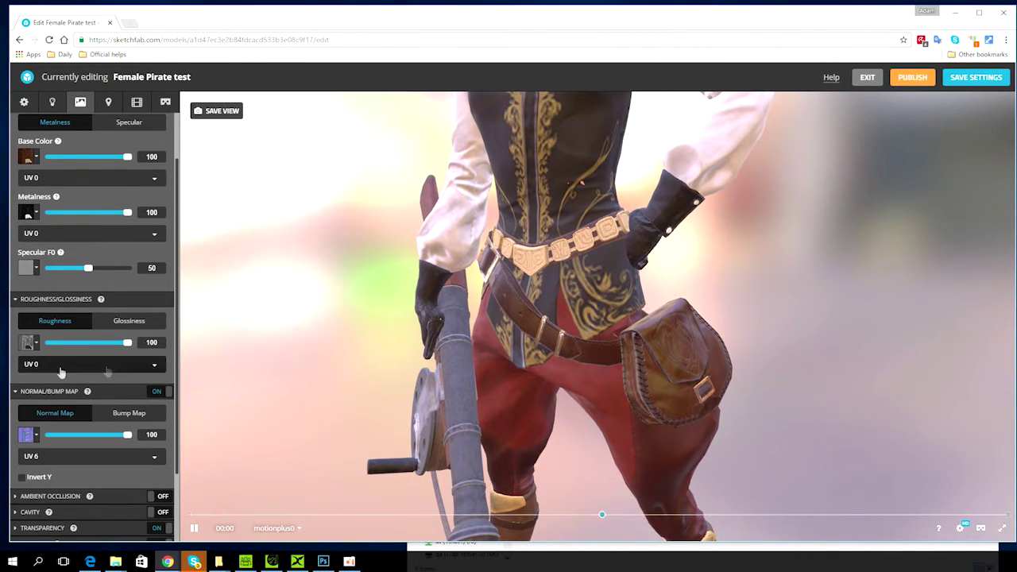
scroll(106, 446, "down", 3)
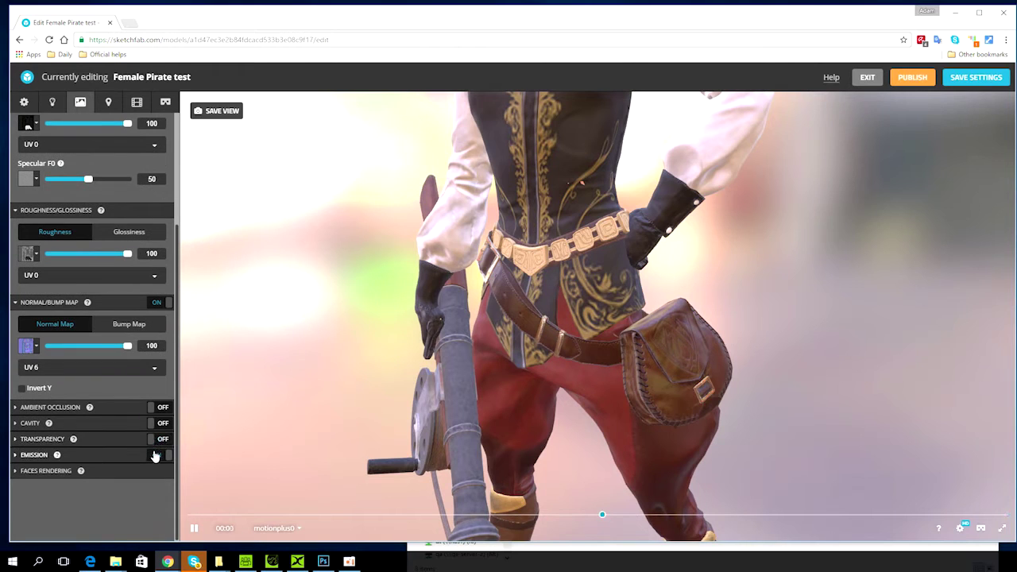
scroll(109, 450, "up", 5)
scroll(112, 447, "down", 5)
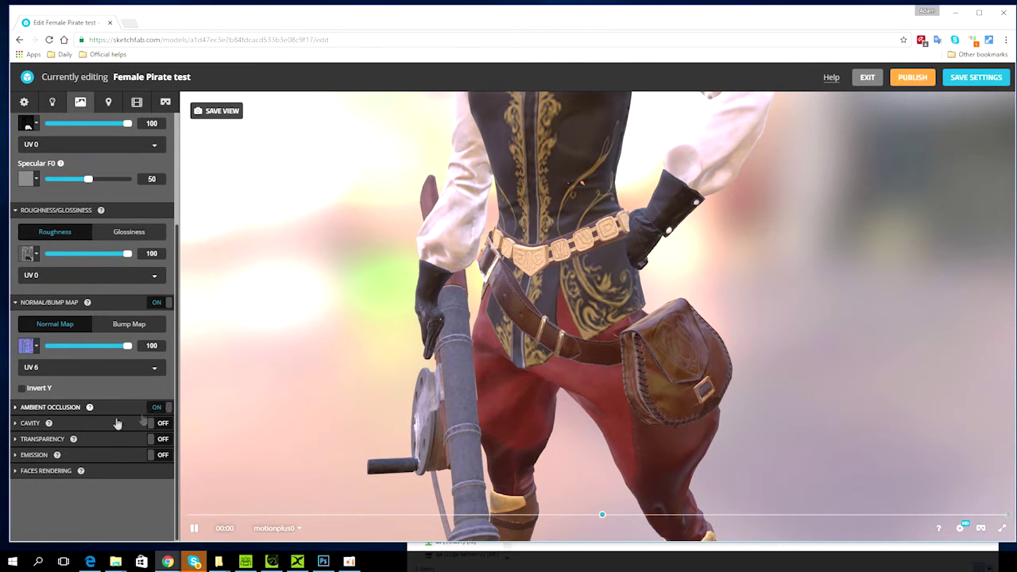
Step: Enable ambient occlusion on bag3.001 using Bag_lambert2_ao.jpg, then select the bandana material
left_click(31, 414)
left_click(26, 430)
left_click(56, 461)
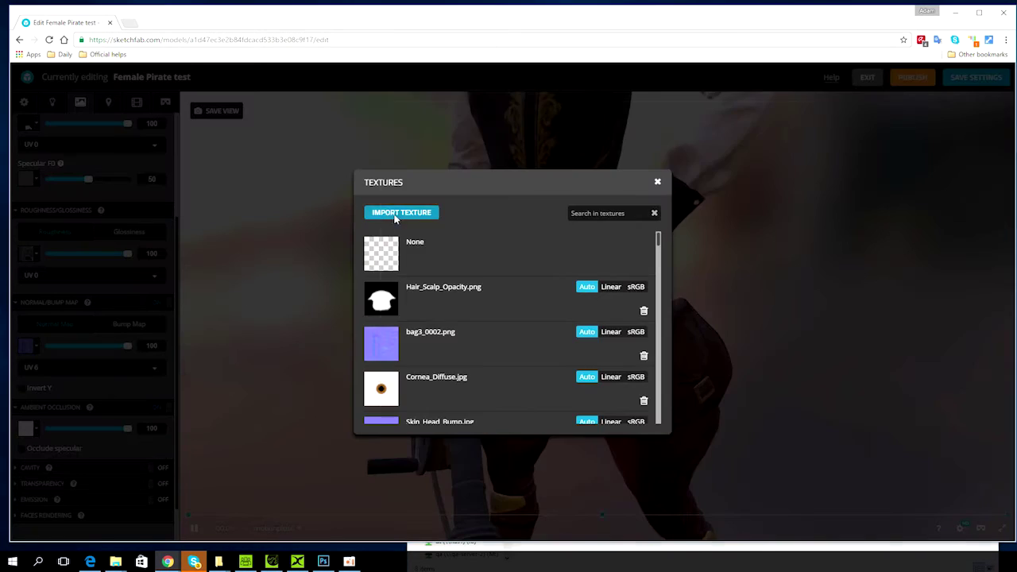
left_click(402, 213)
key("Return")
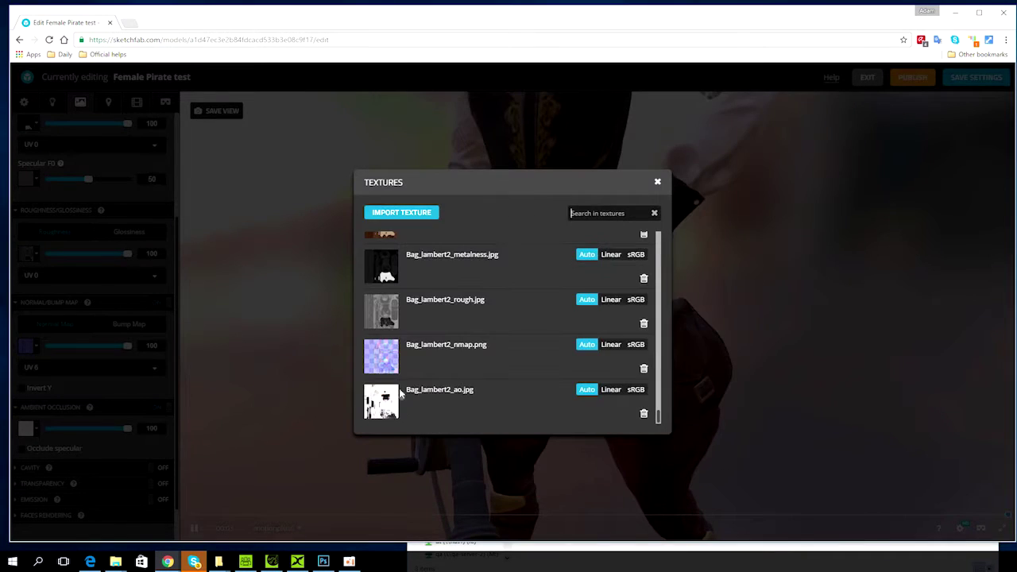
left_click(381, 407)
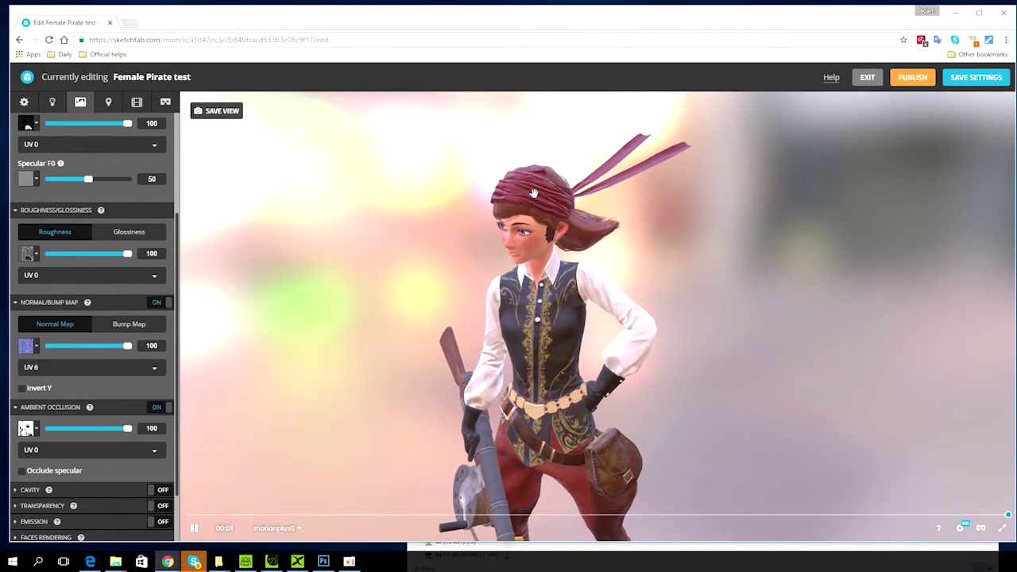
left_click(534, 193)
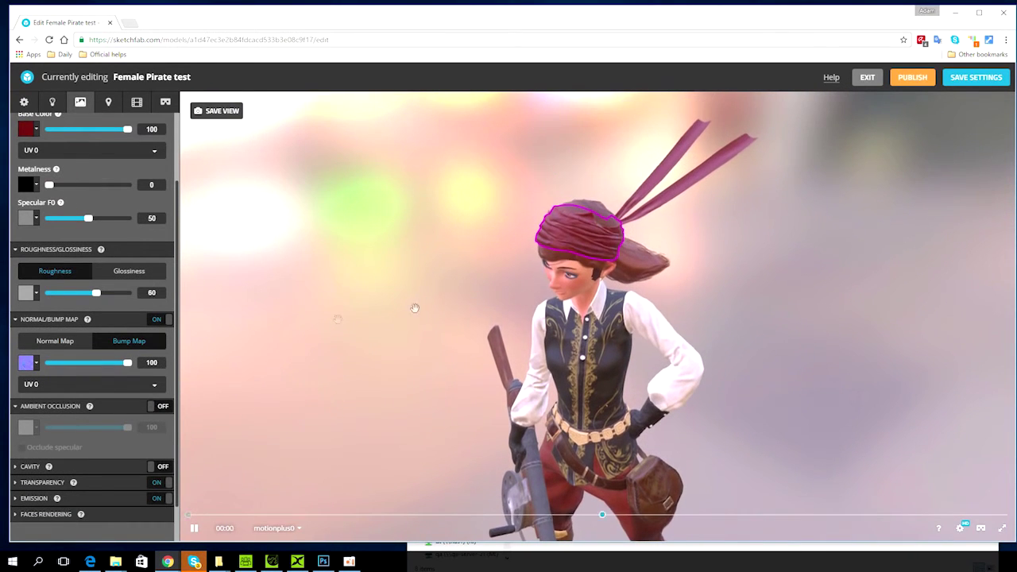
Step: Import bandana_main_Base_Color.jpg and apply it as the bandana's base colour
left_click(27, 131)
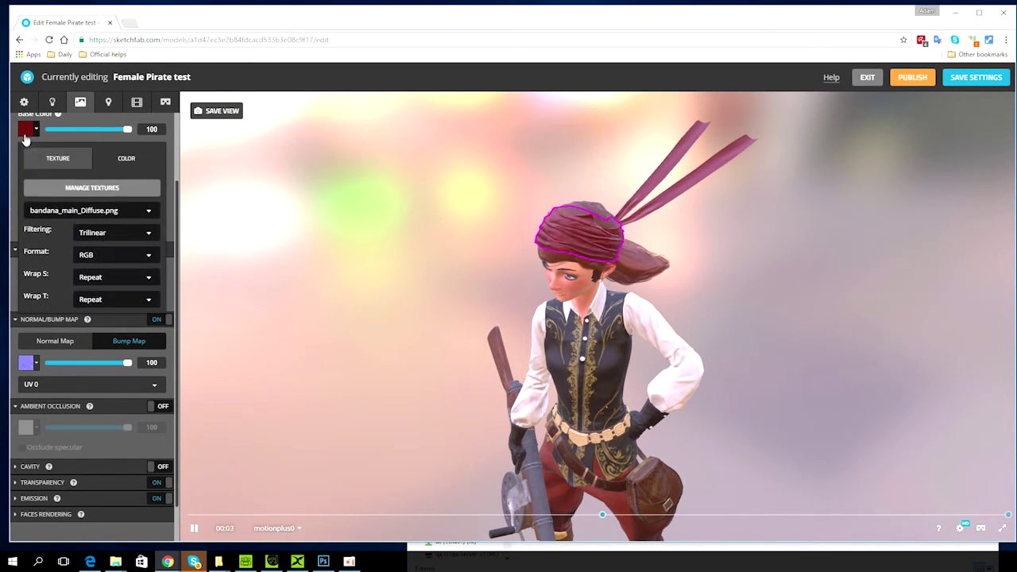
left_click(87, 187)
left_click(403, 211)
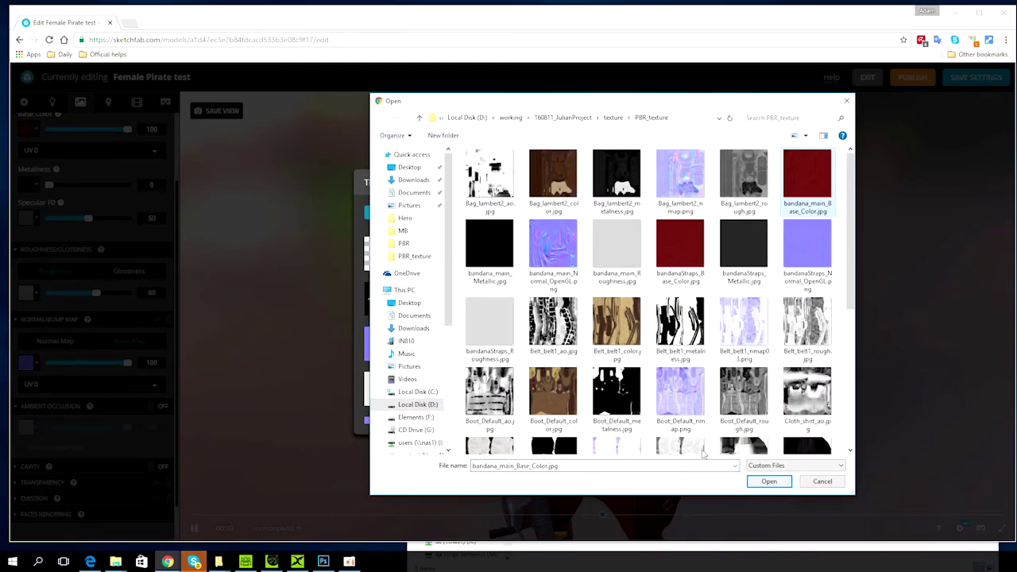
left_click(769, 480)
left_click(657, 180)
Step: Apply bandana_main_Metallic.jpg as the bandana's metalness map and import pant_pants3_nmap.png
left_click(30, 129)
left_click(109, 216)
left_click(402, 212)
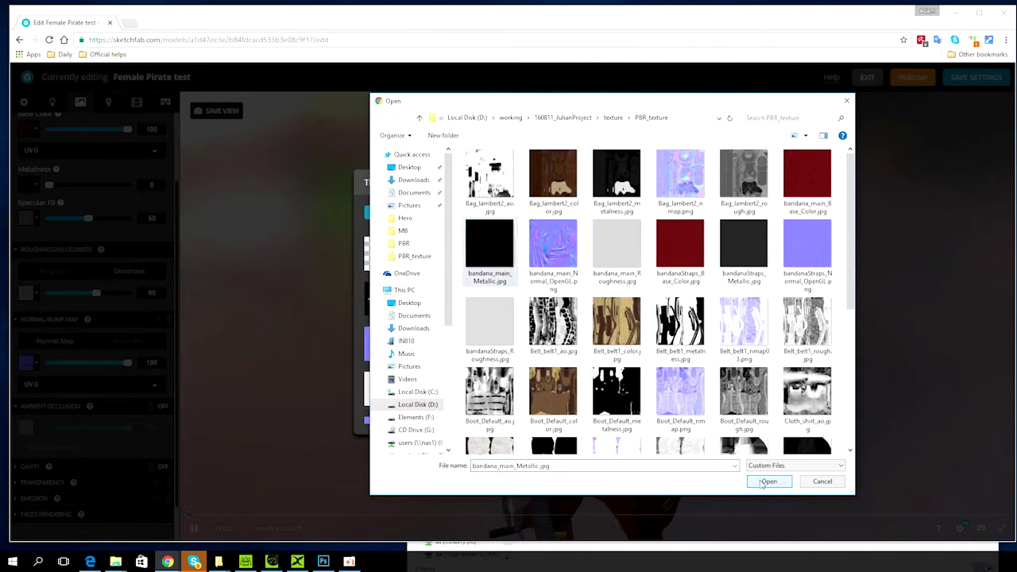
left_click(767, 481)
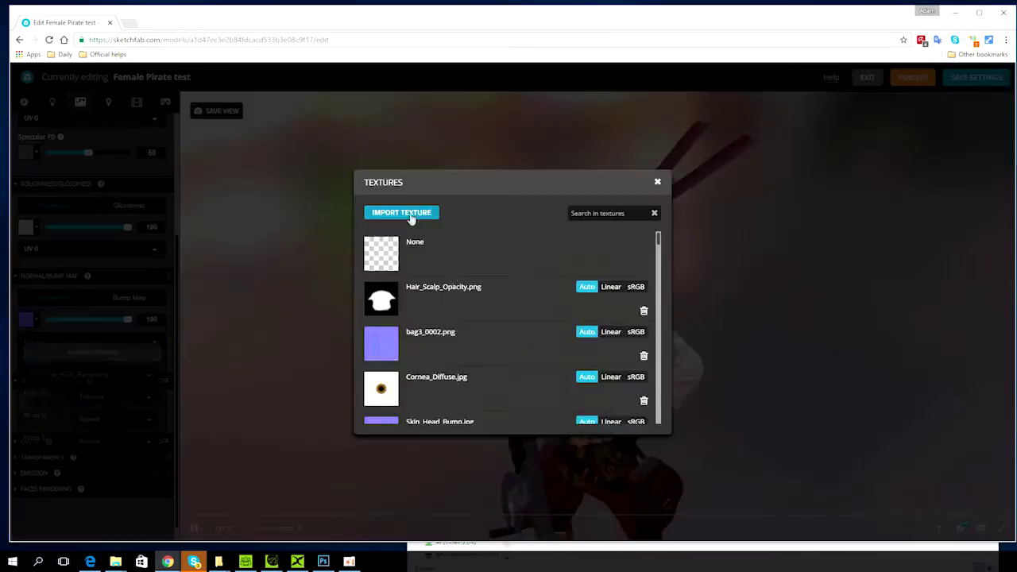
left_click(656, 180)
scroll(44, 421, "down", 1)
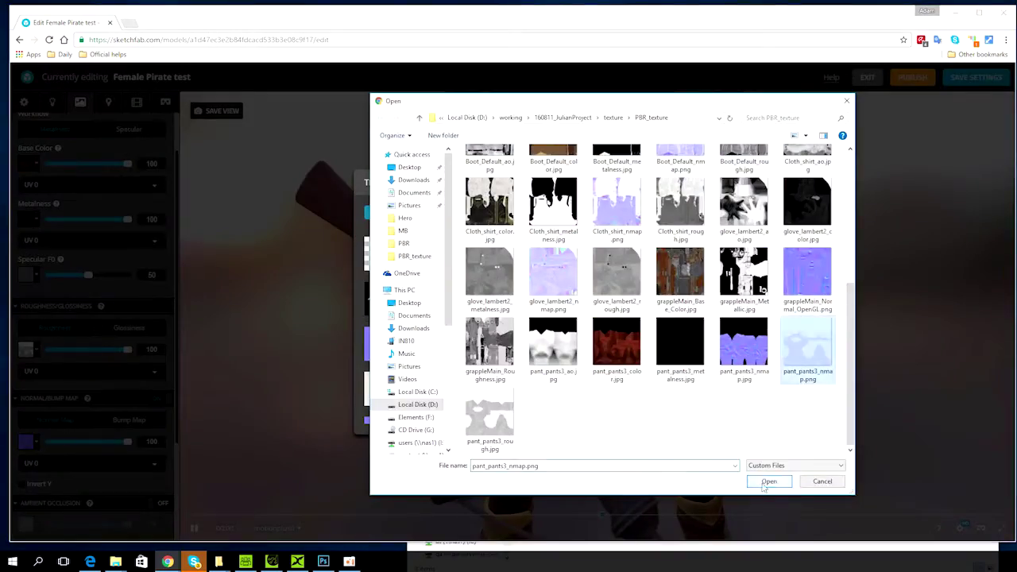
left_click(768, 481)
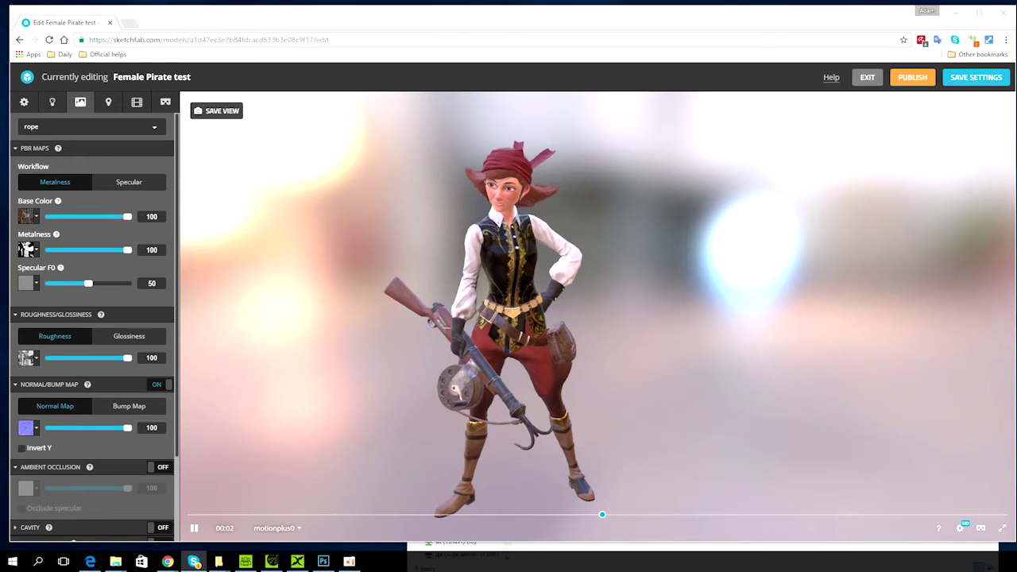
Step: Exit the editor and rotate the textured, animated pirate model to a side view
left_click(868, 83)
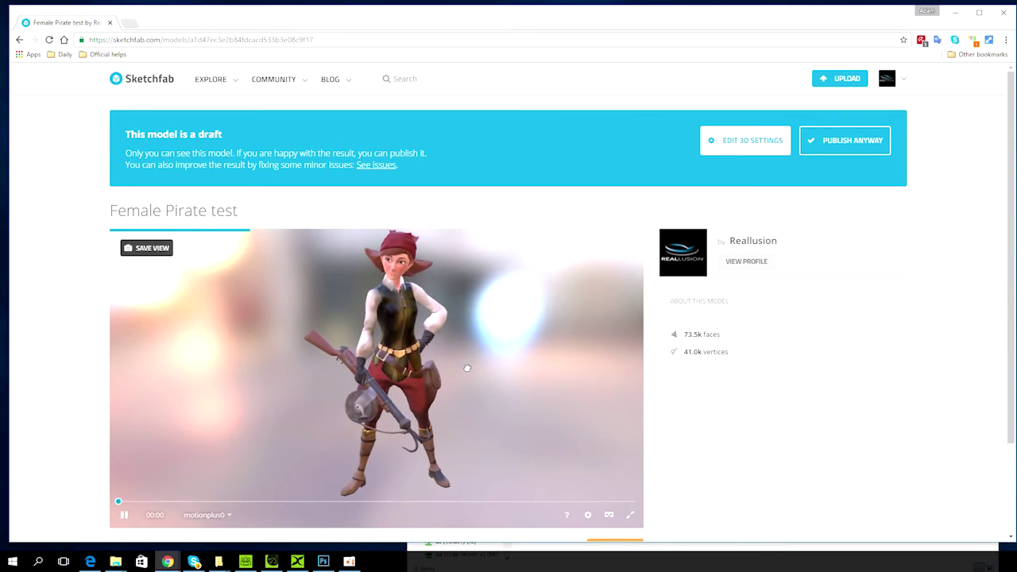
left_click_drag(464, 367, 270, 477)
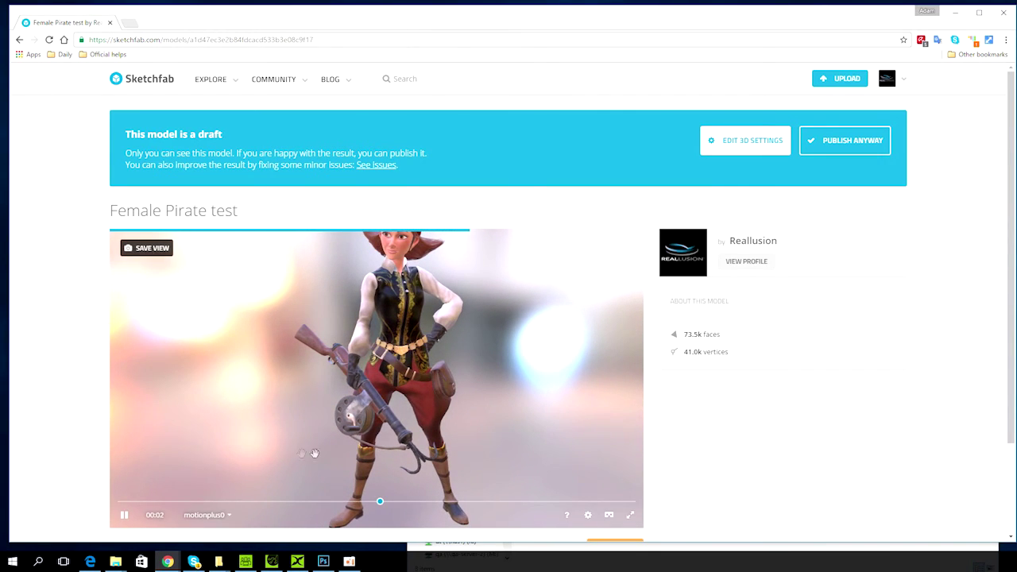